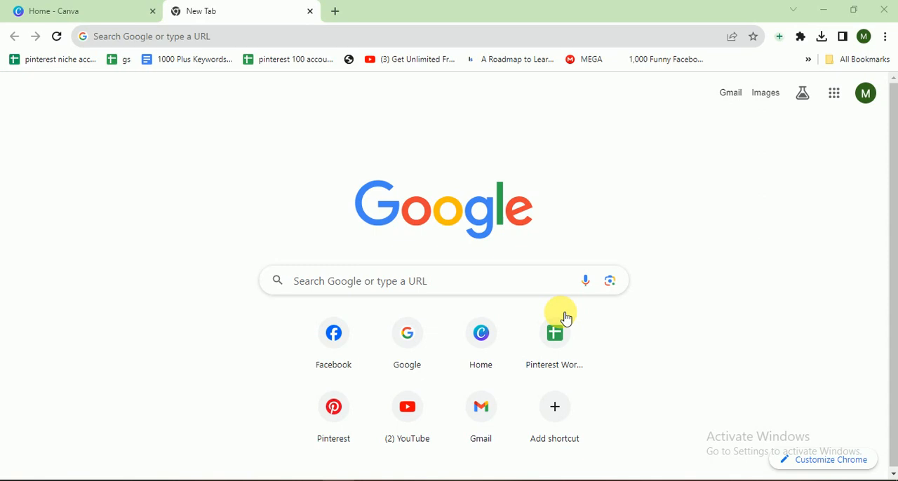
# Switch to Canva, search the design types for "facebook post" and create a blank Facebook Post (Square) design.
pyautogui.click(98, 7)
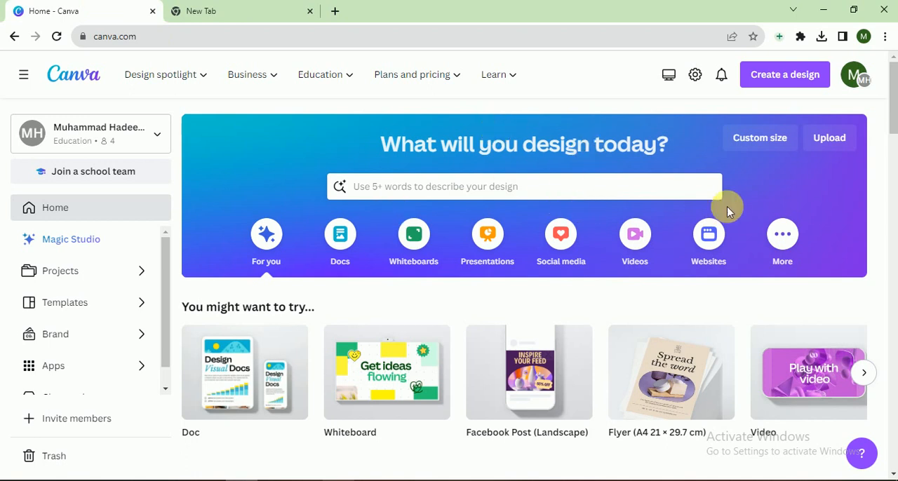
pyautogui.moveTo(894, 113)
pyautogui.mouseDown()
pyautogui.moveTo(893, 158)
pyautogui.moveTo(894, 126)
pyautogui.mouseUp()
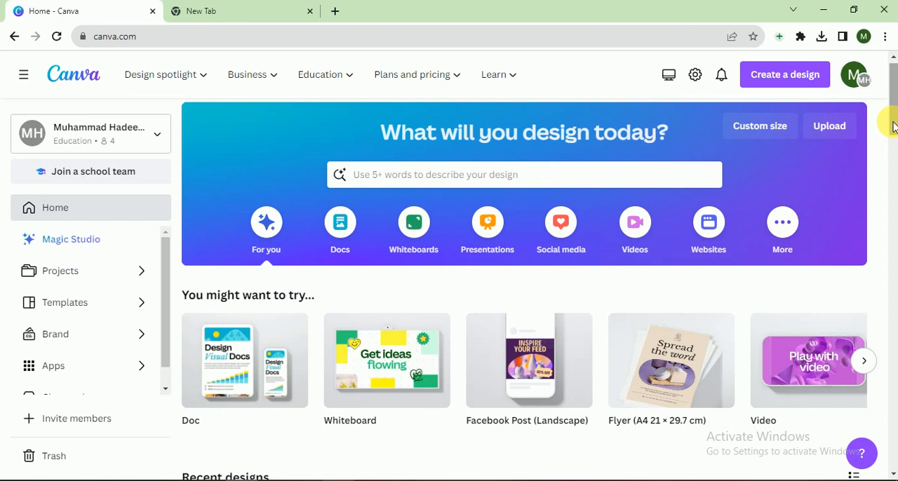
pyautogui.moveTo(894, 126); pyautogui.dragTo(894, 123)
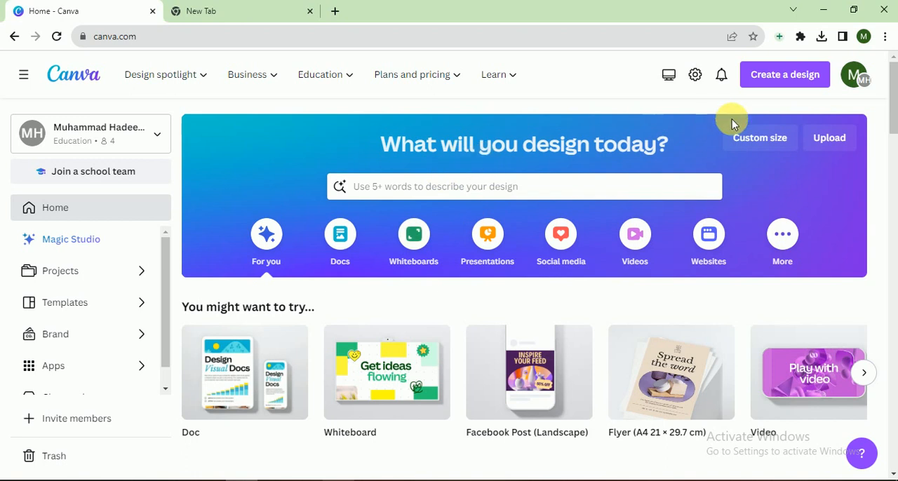
pyautogui.click(762, 86)
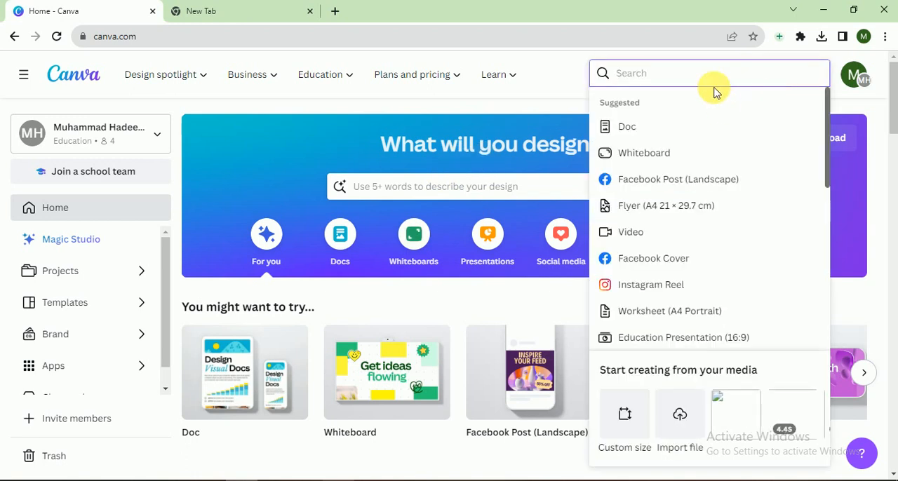
pyautogui.write('faceb')
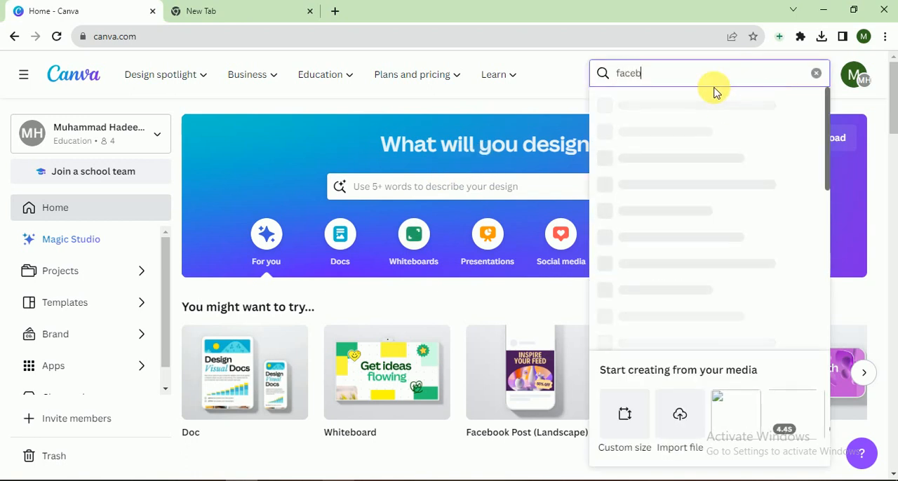
pyautogui.write('ook p')
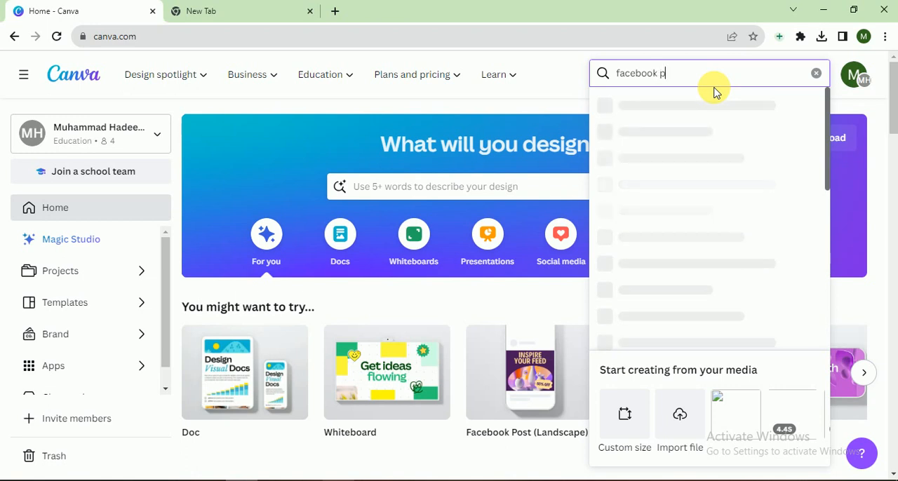
pyautogui.write('ost')
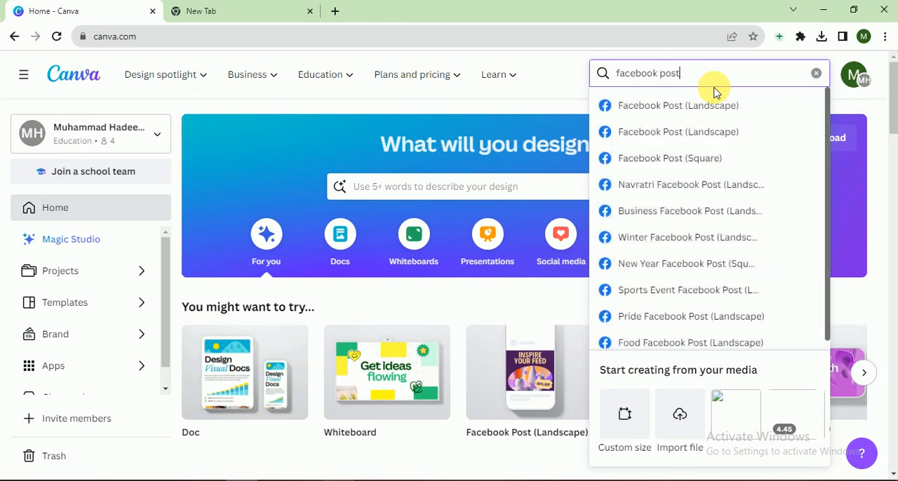
pyautogui.click(696, 159)
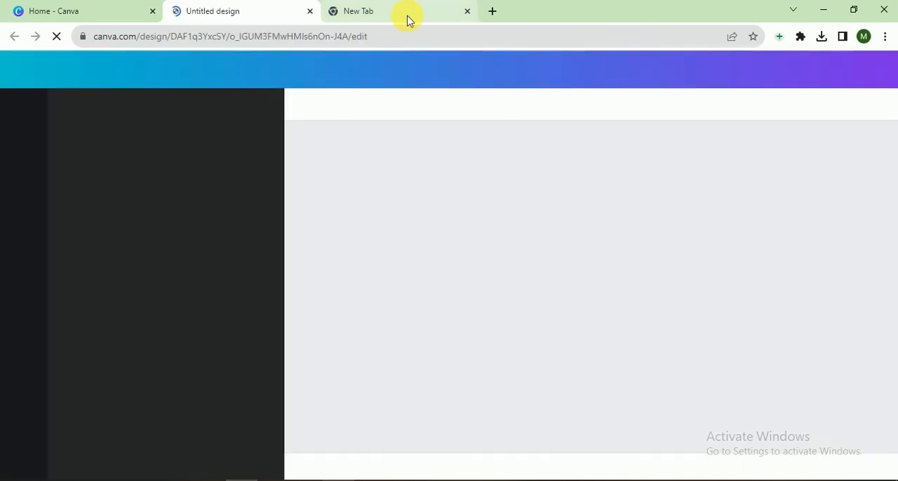
# Search Google for "funny quotes" in the other browser page.
pyautogui.click(409, 20)
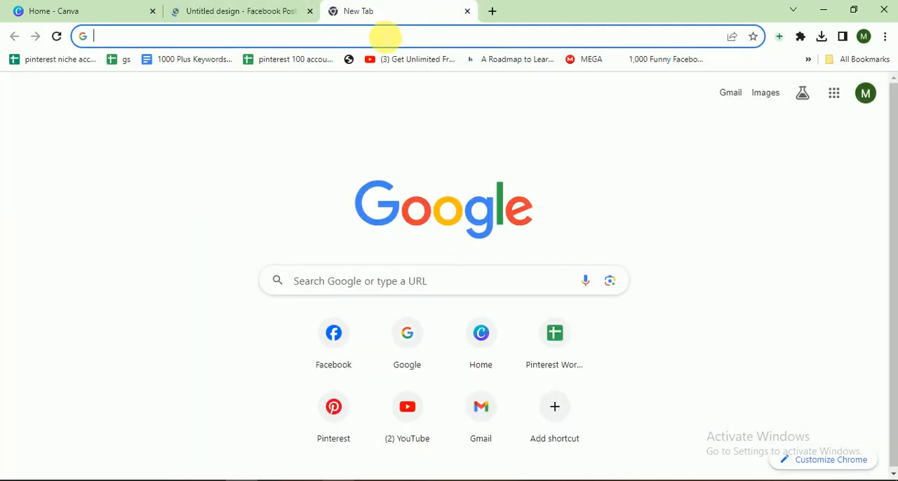
pyautogui.write('funny ')
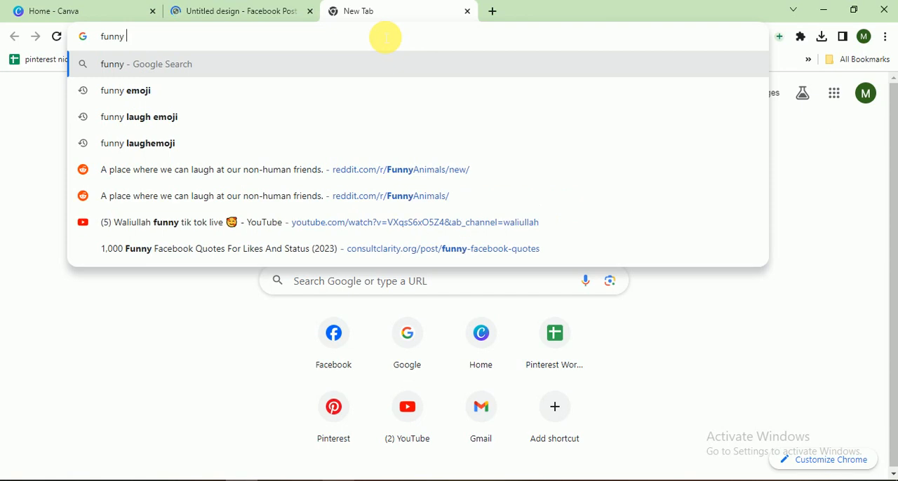
pyautogui.write('quot')
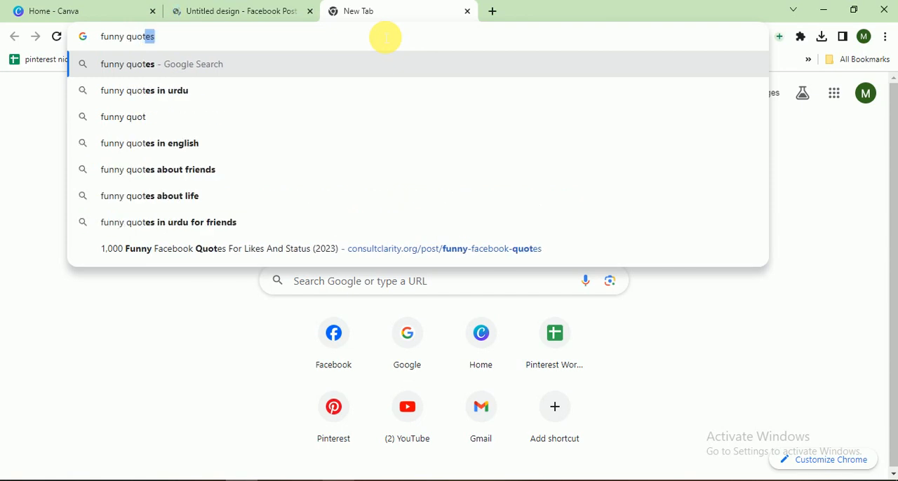
pyautogui.write('es')
pyautogui.press('Return')
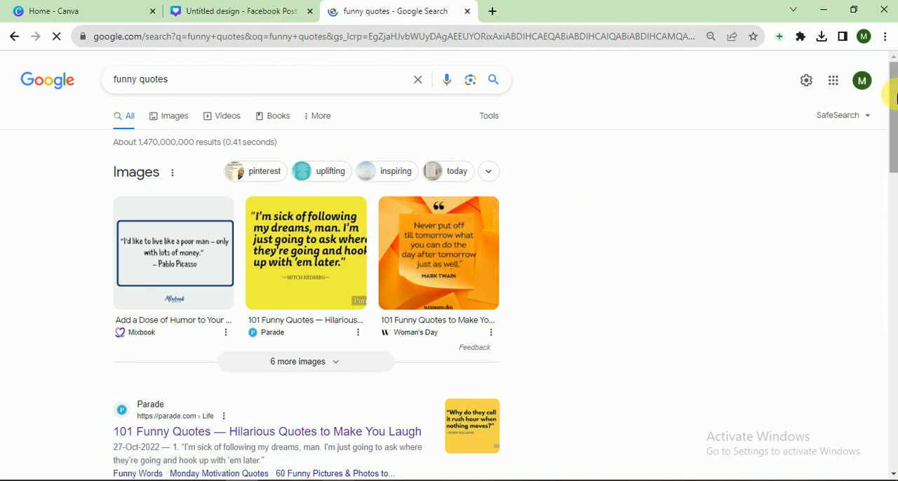
# Expand the question "What are some fun quotes?" and copy the quote "Do not take life too seriously.".
pyautogui.moveTo(893, 90); pyautogui.dragTo(892, 171)
pyautogui.click(390, 119)
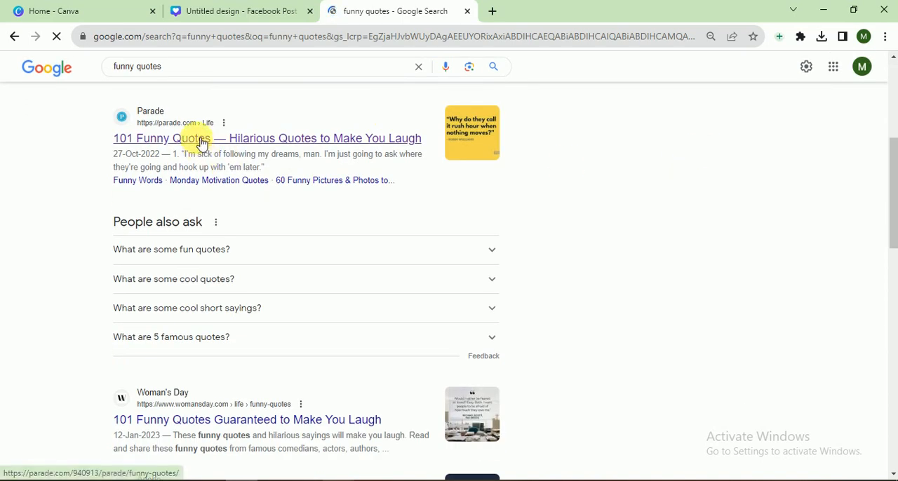
pyautogui.click(194, 258)
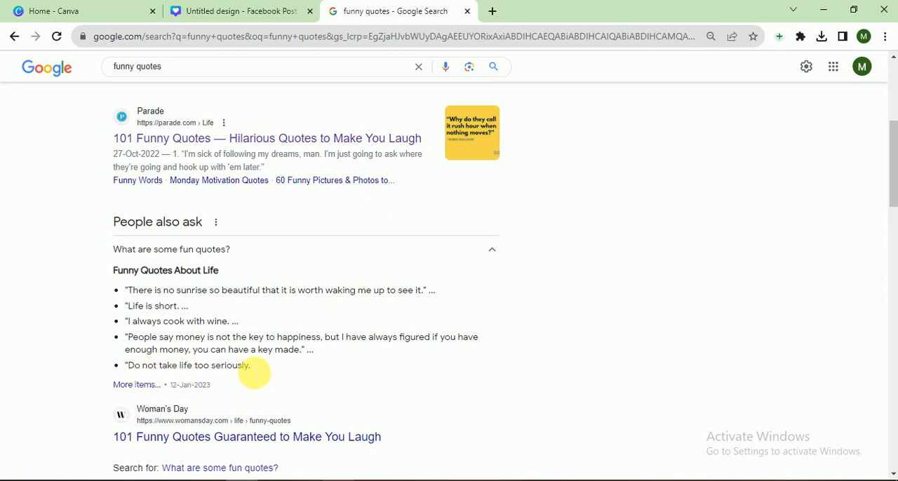
pyautogui.moveTo(251, 365); pyautogui.dragTo(135, 366)
pyautogui.hotkey('ctrl', 'c')
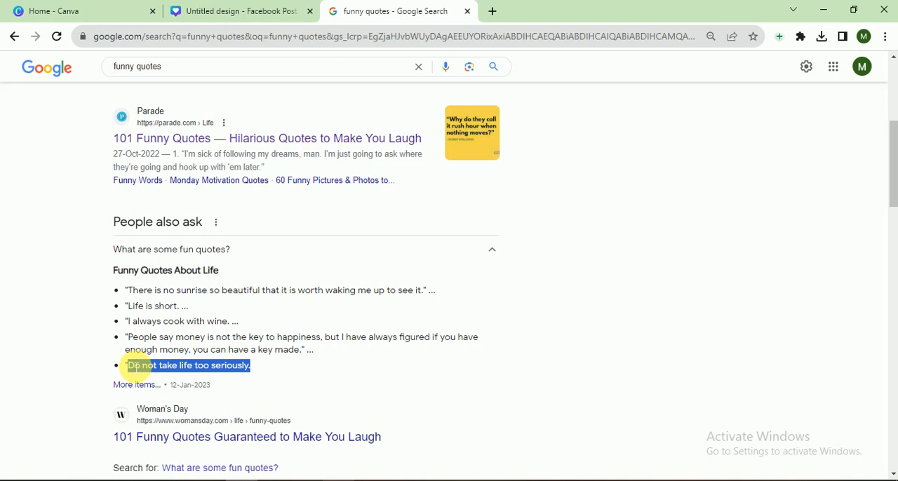
# Return to the Canva design and set the page background to the yellow found by a "yellow" colour search.
pyautogui.click(196, 11)
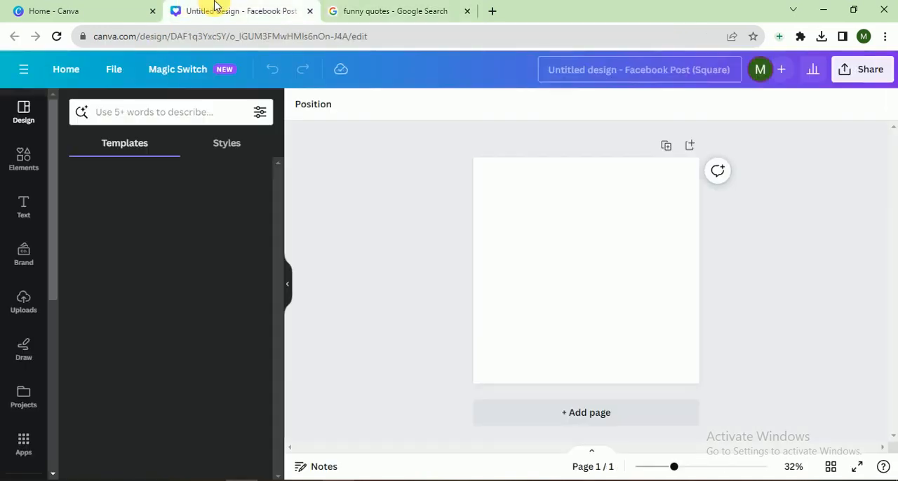
pyautogui.click(610, 253)
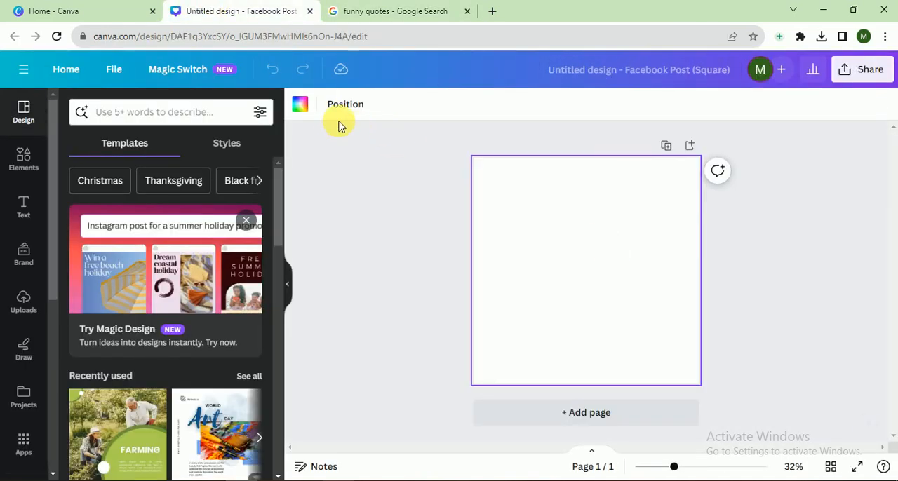
pyautogui.click(300, 105)
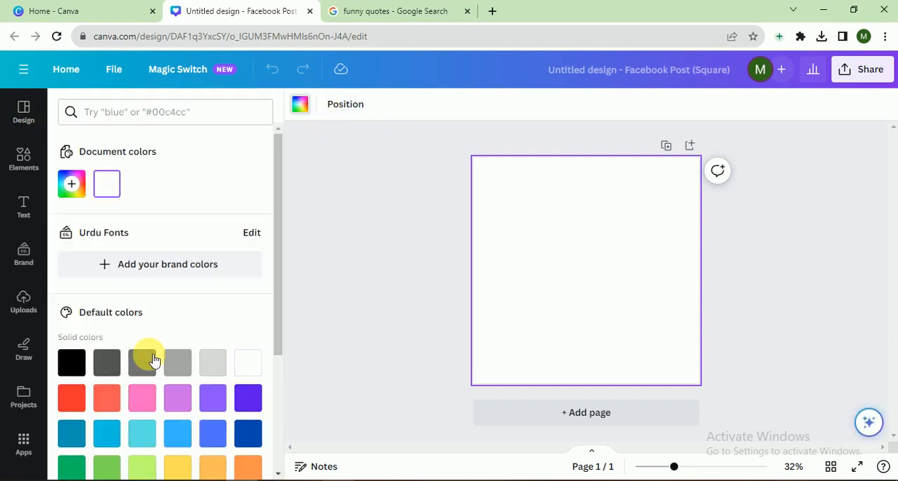
pyautogui.click(147, 121)
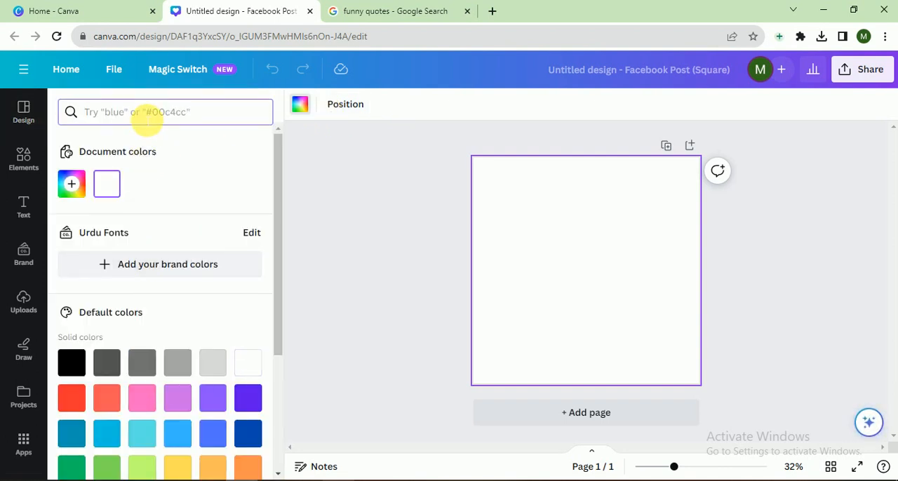
pyautogui.write('yellow')
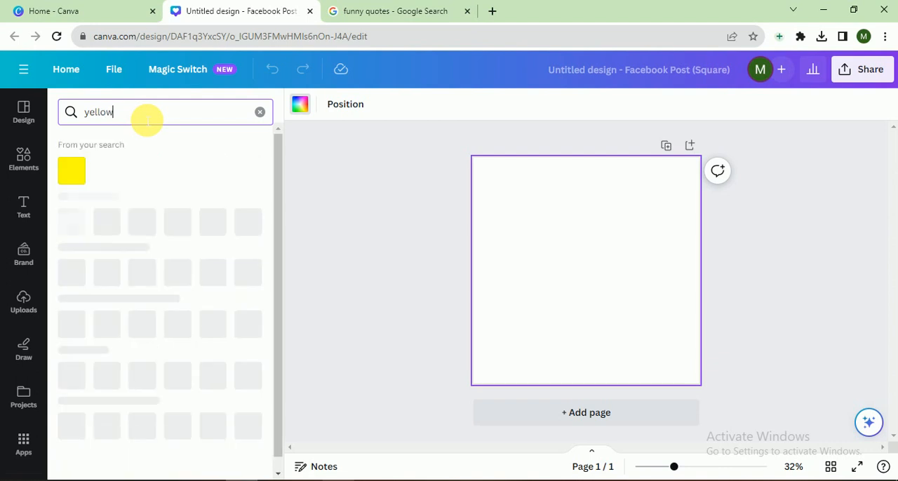
pyautogui.click(75, 176)
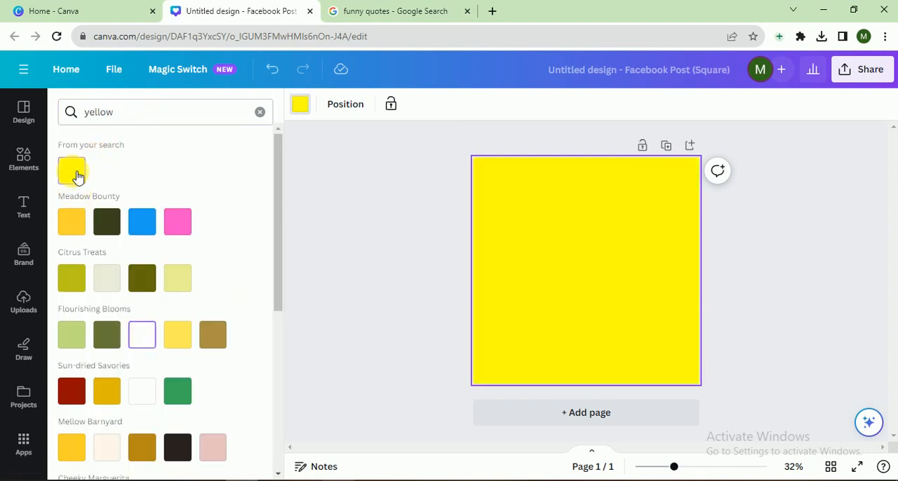
pyautogui.click(399, 299)
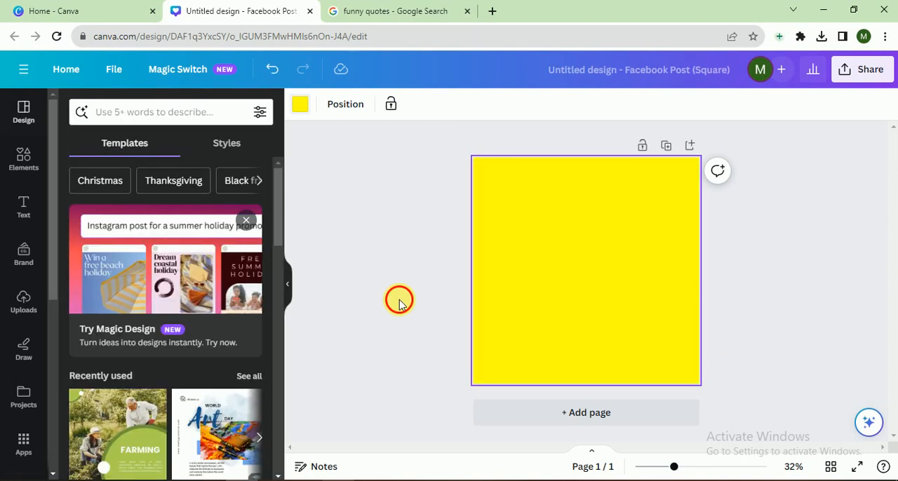
pyautogui.click(565, 269)
pyautogui.hotkey('ctrl', 'v')
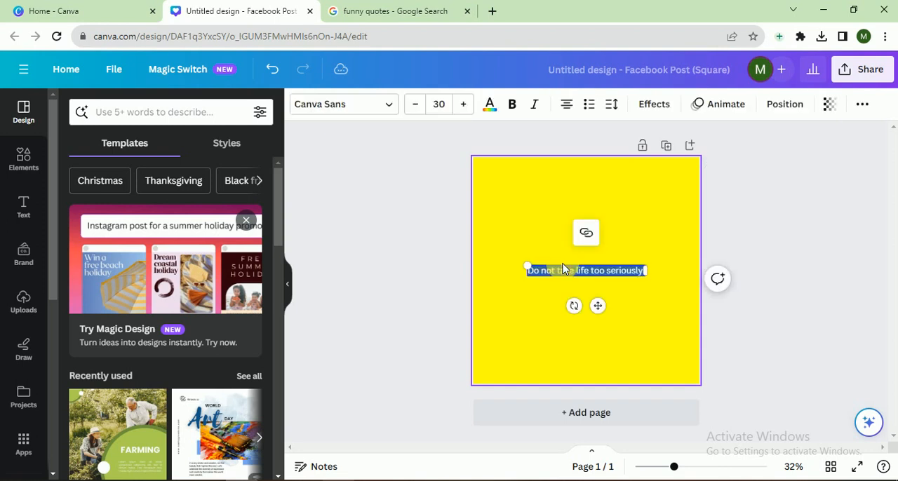
pyautogui.click(304, 214)
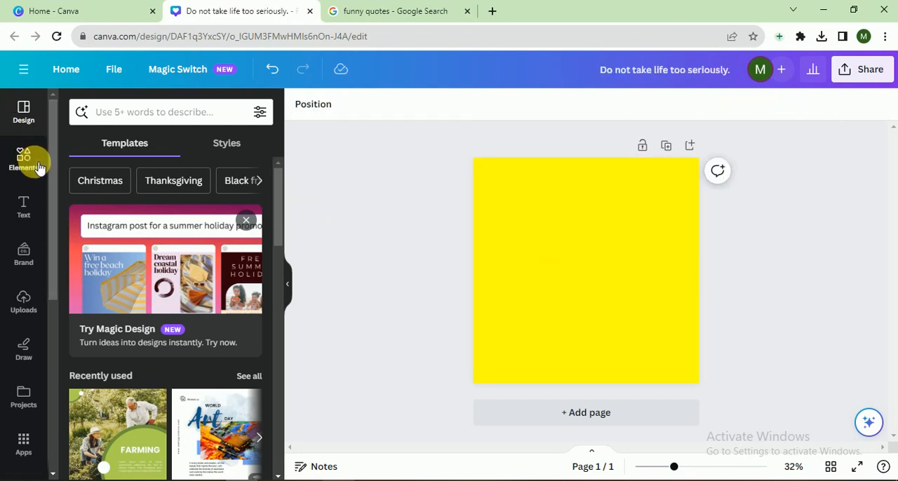
# Search the elements for "Quote box" and add the rounded hand-drawn frame graphic with two pairs of quotation marks to the page.
pyautogui.click(25, 160)
pyautogui.click(154, 111)
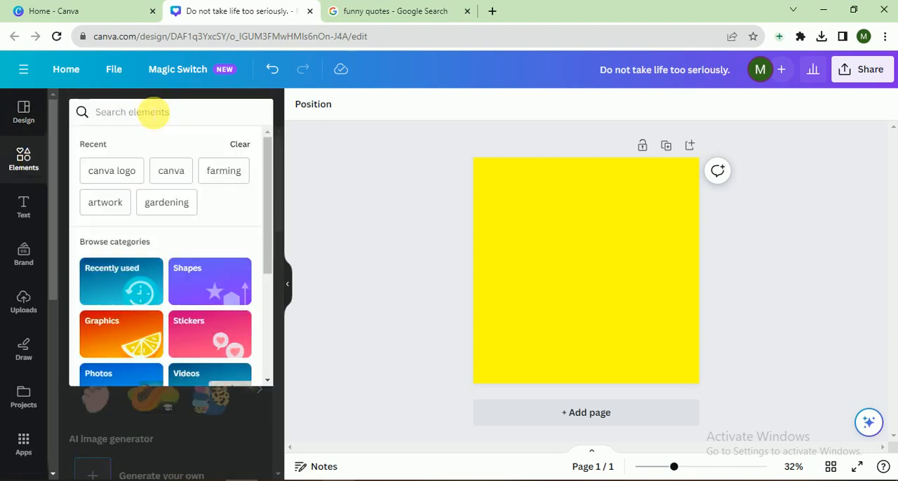
pyautogui.write('quotes')
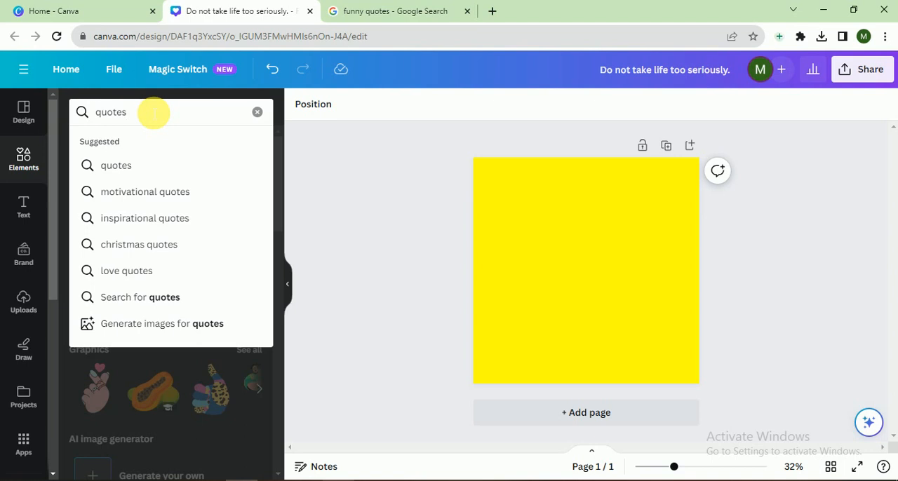
pyautogui.press('BackSpace')
pyautogui.press('Down')
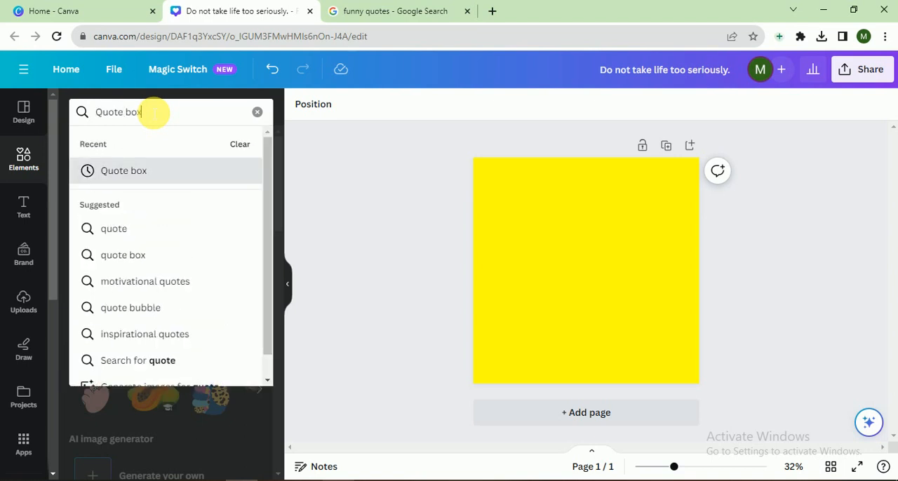
pyautogui.press('Return')
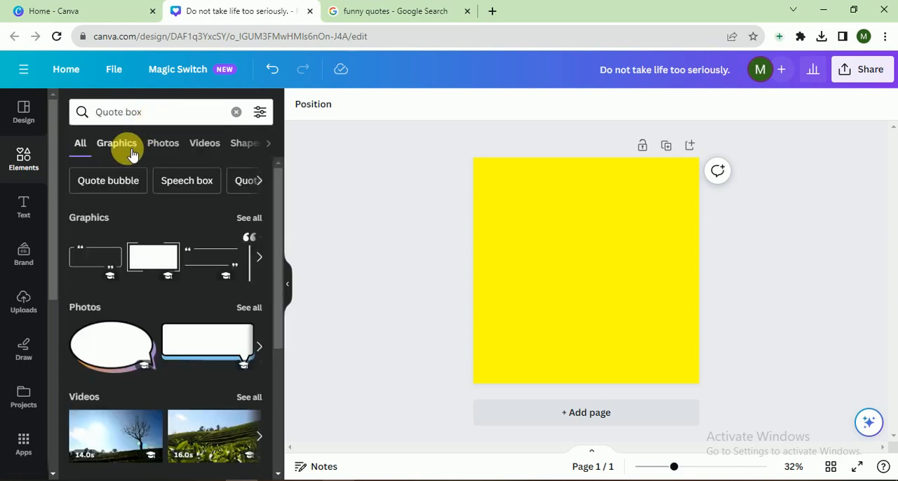
pyautogui.click(131, 151)
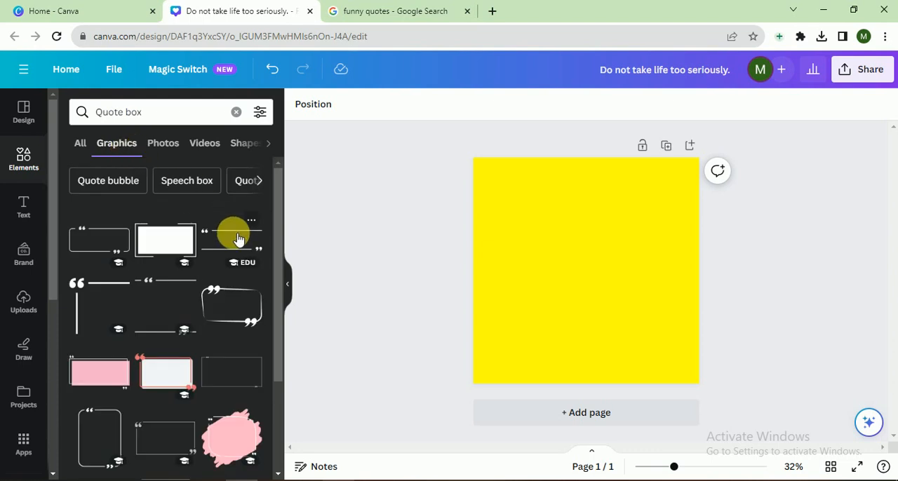
pyautogui.click(247, 312)
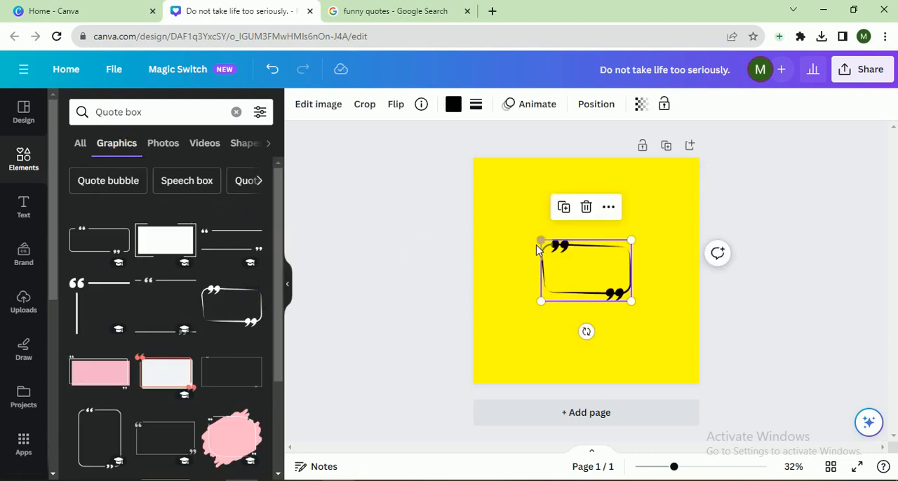
# Enlarge the quote frame to nearly the full page width and centre it on the yellow page.
pyautogui.moveTo(539, 242); pyautogui.dragTo(505, 171)
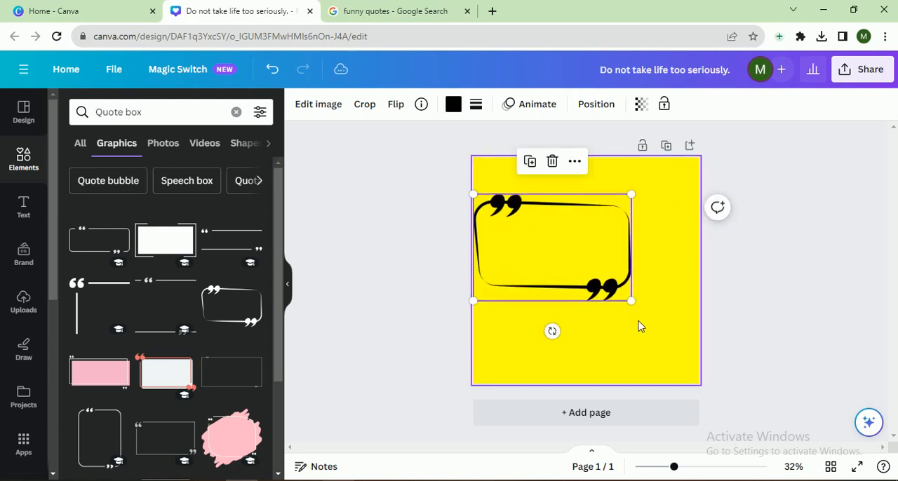
pyautogui.click(634, 304)
pyautogui.click(626, 291)
pyautogui.moveTo(635, 309); pyautogui.dragTo(684, 363)
pyautogui.click(628, 292)
pyautogui.moveTo(638, 315); pyautogui.dragTo(646, 321)
pyautogui.click(733, 336)
# Paste the quote "Do not take life too seriously." onto the page and move it inside the quote frame.
pyautogui.click(588, 255)
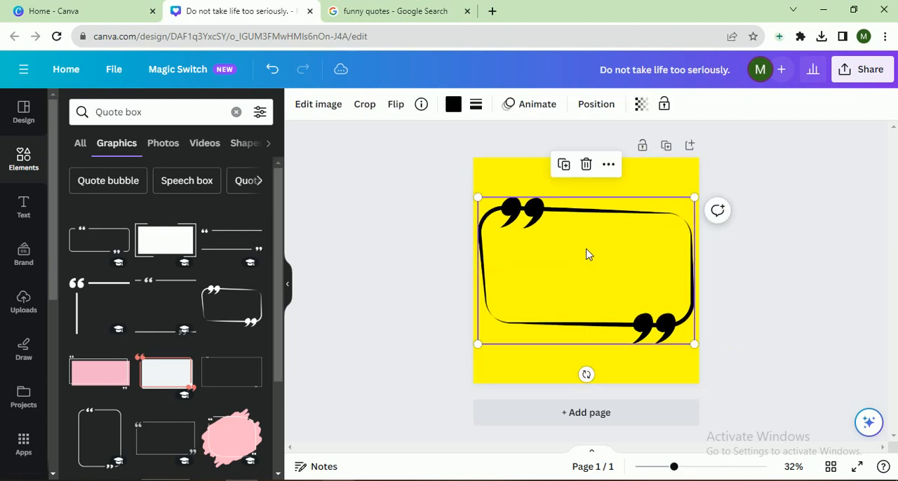
pyautogui.write('Do not take life too seriously.')
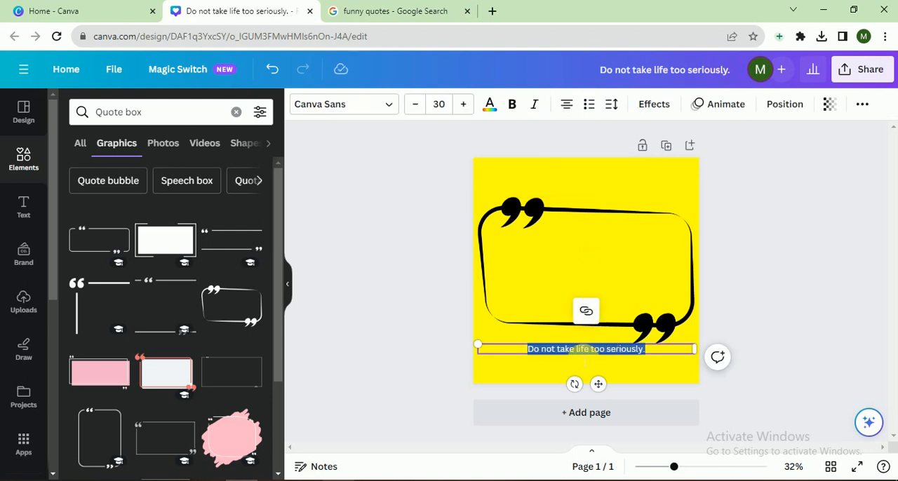
pyautogui.click(775, 361)
pyautogui.click(625, 348)
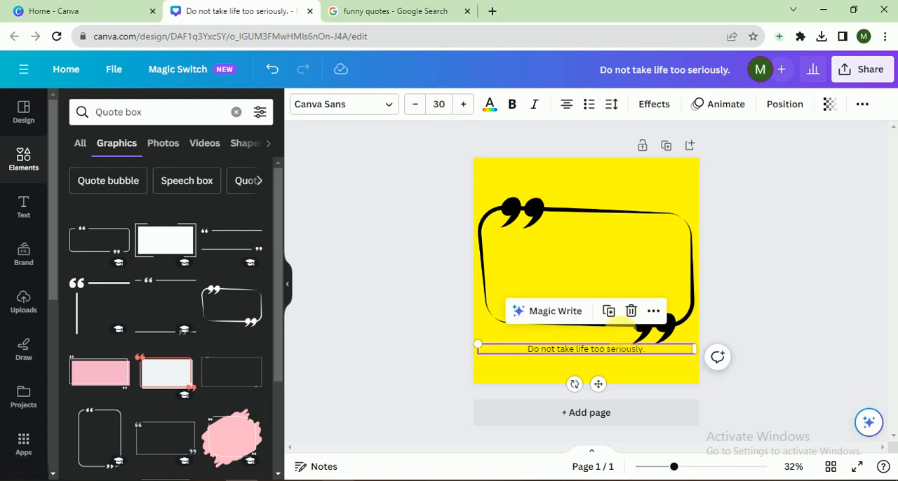
pyautogui.moveTo(624, 350); pyautogui.dragTo(620, 267)
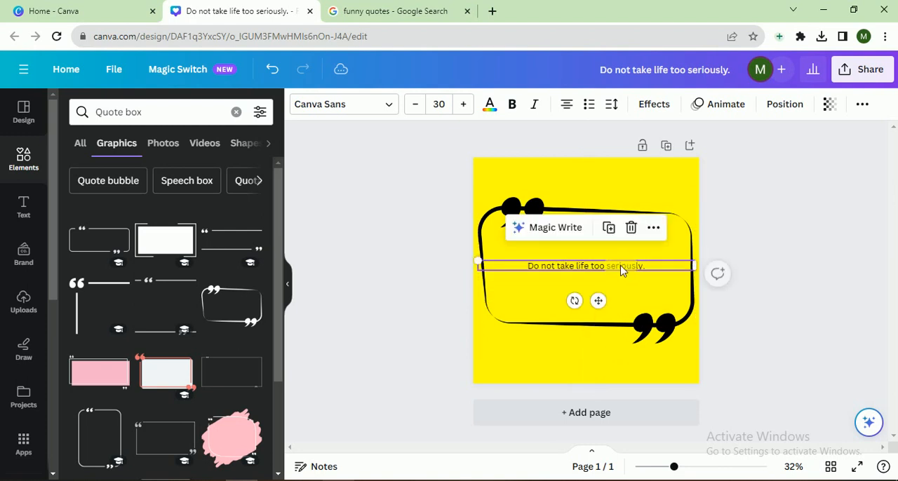
# Set the quote text's font to League Spartan and its size to 41.
pyautogui.click(377, 116)
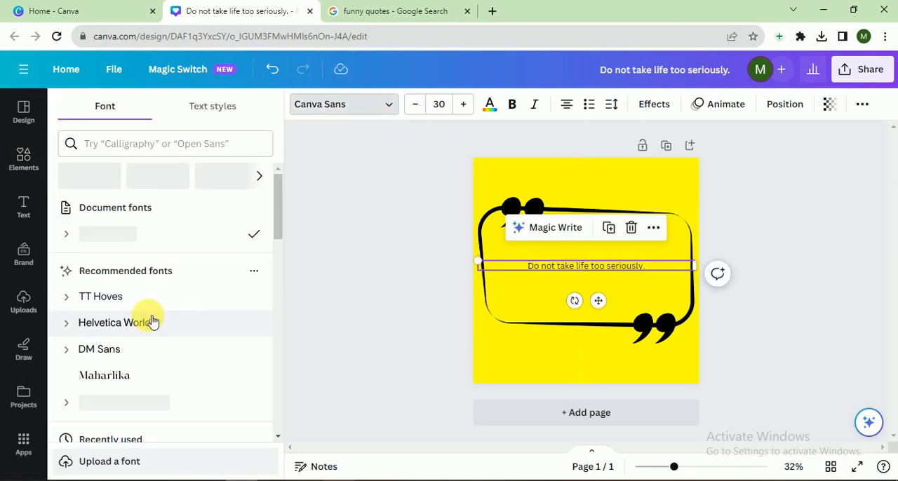
pyautogui.click(188, 331)
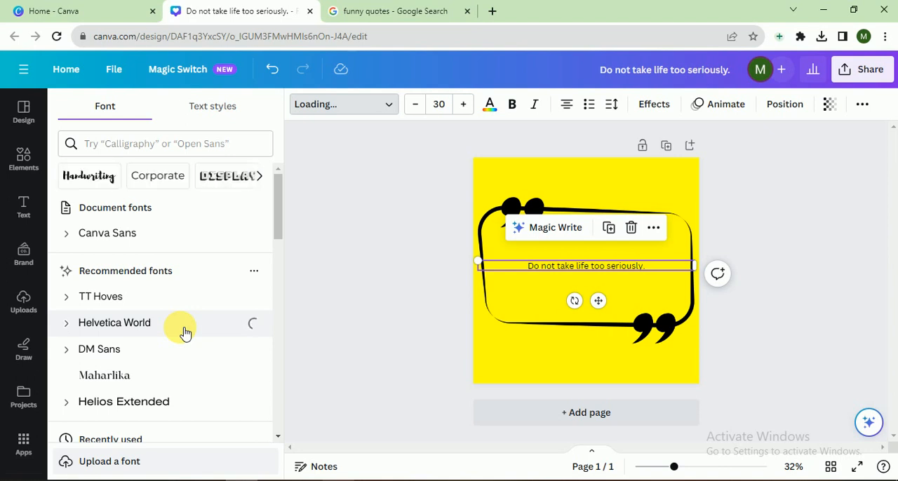
pyautogui.scroll(-3, 276, 242)
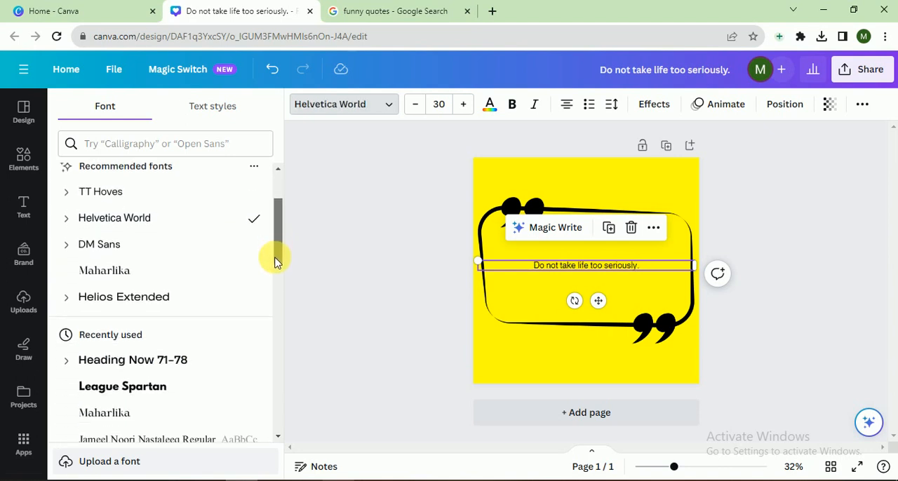
pyautogui.click(141, 362)
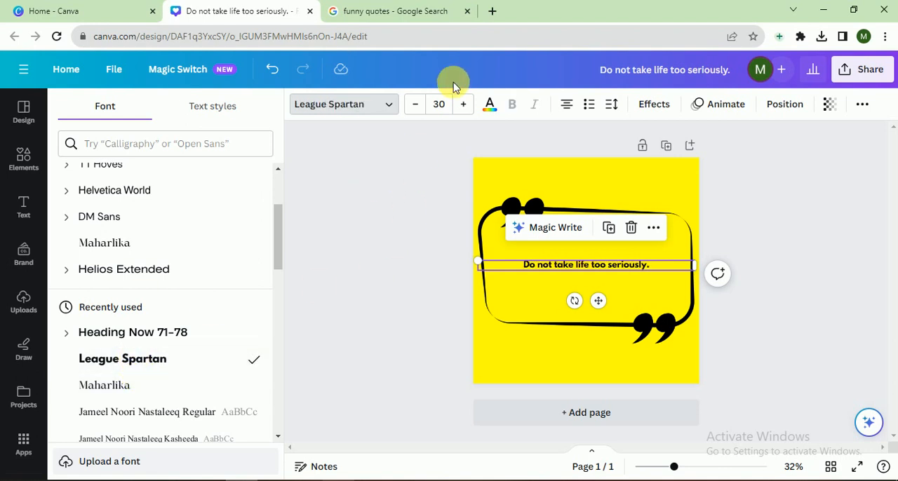
pyautogui.moveTo(463, 104); pyautogui.dragTo(467, 106)
# Change the quote text's colour to red from the default solid colours.
pyautogui.click(490, 105)
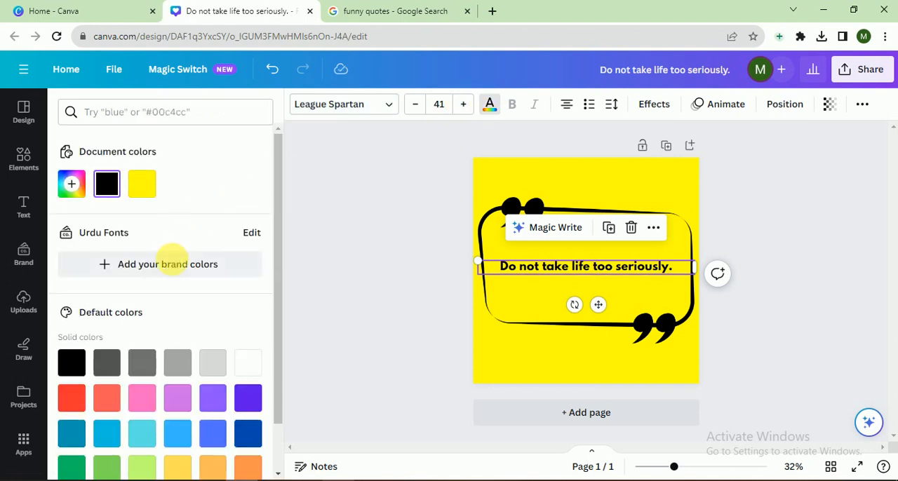
pyautogui.click(244, 367)
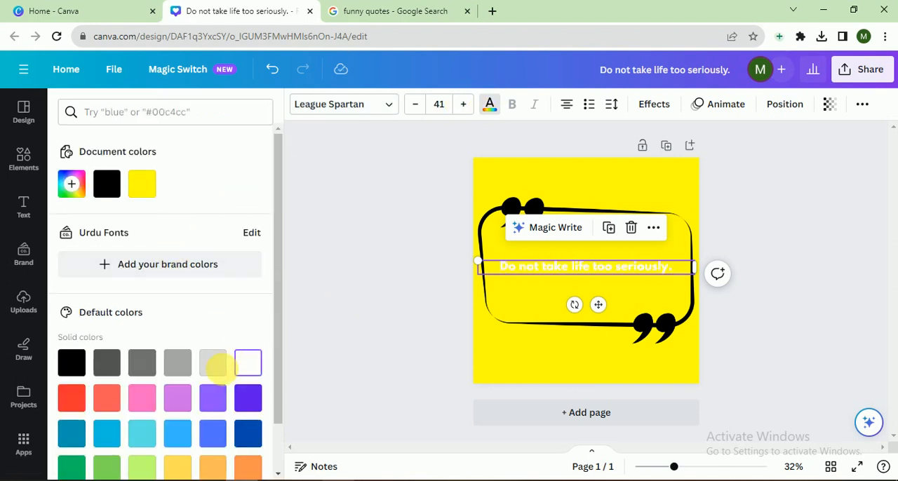
pyautogui.click(105, 397)
pyautogui.click(368, 297)
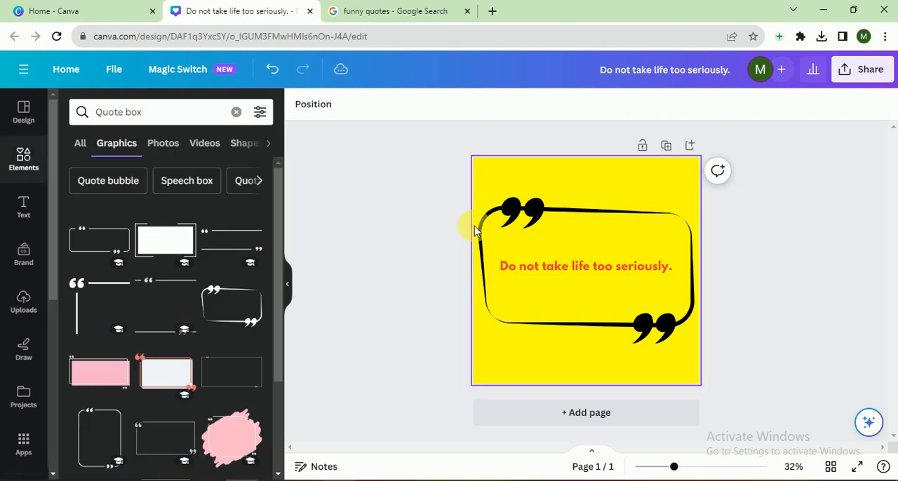
# Try light grey and white on the quote frame, and recolour it with the near-black of the Mellow Barnyard palette.
pyautogui.click(489, 229)
pyautogui.click(453, 106)
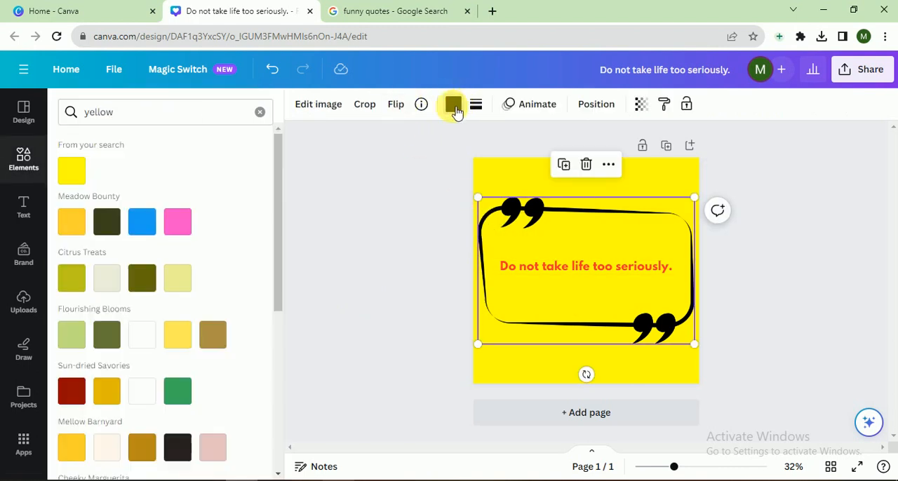
pyautogui.click(106, 278)
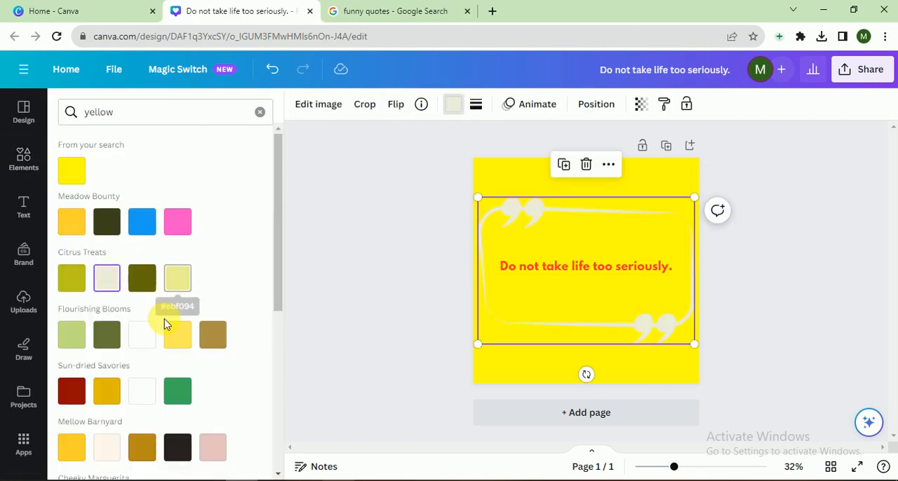
pyautogui.click(142, 337)
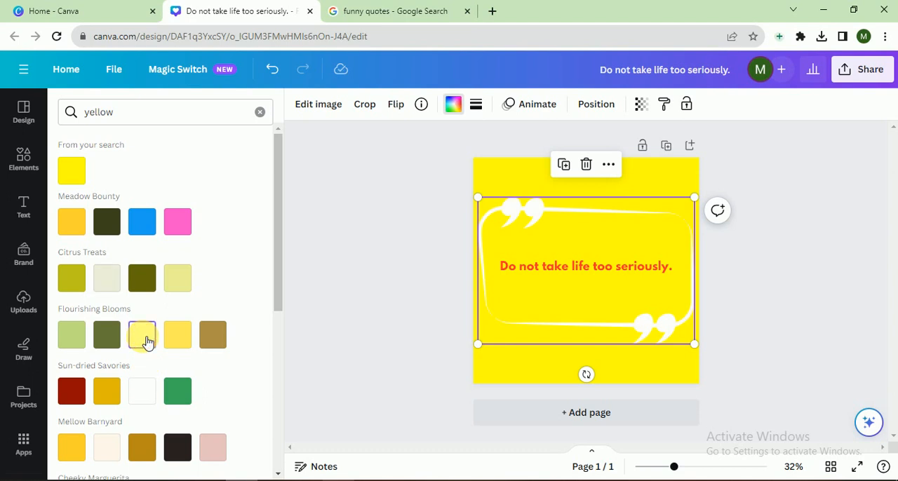
pyautogui.click(177, 447)
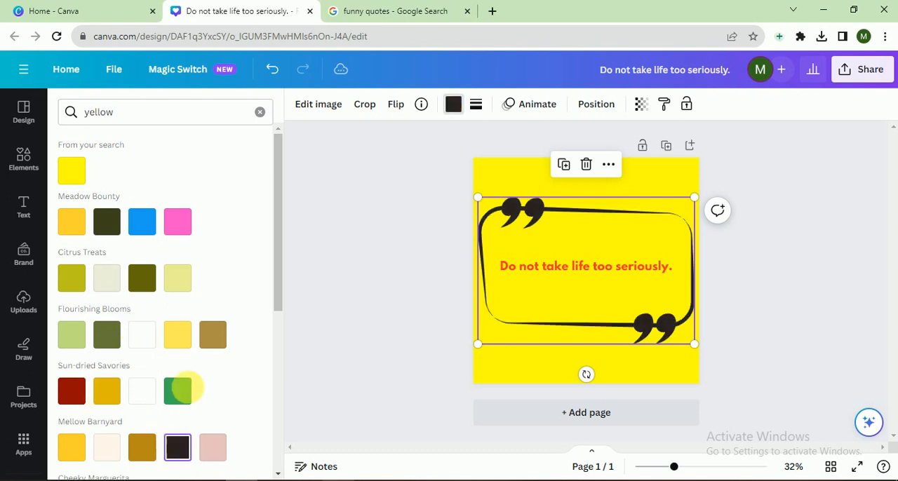
pyautogui.click(355, 235)
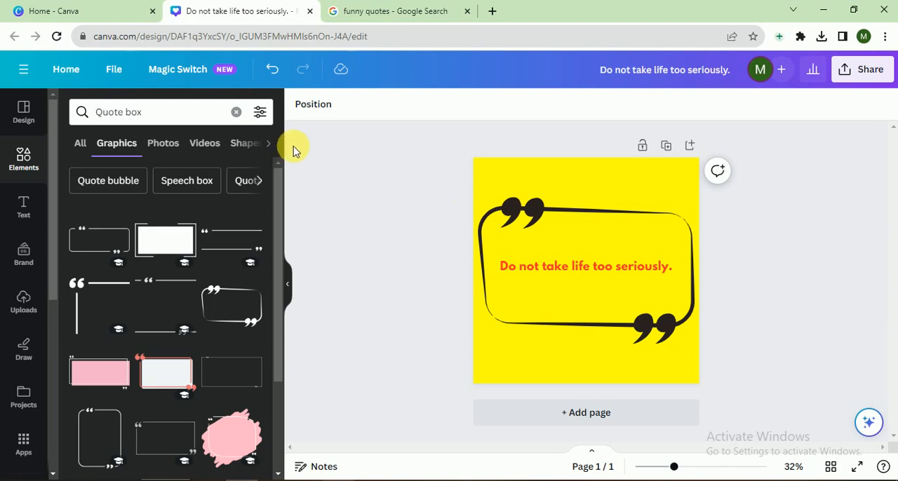
pyautogui.scroll(-2, 274, 186)
pyautogui.scroll(-3, 260, 267)
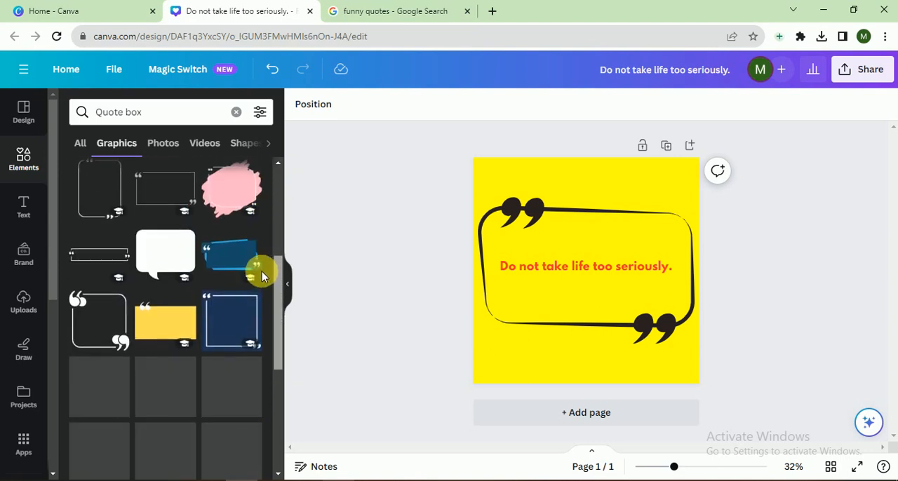
pyautogui.scroll(4, 267, 252)
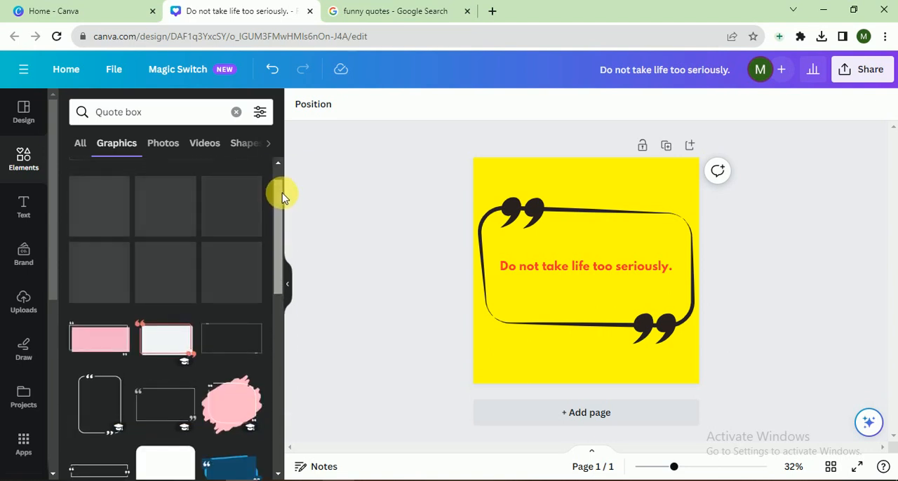
pyautogui.scroll(1, 285, 183)
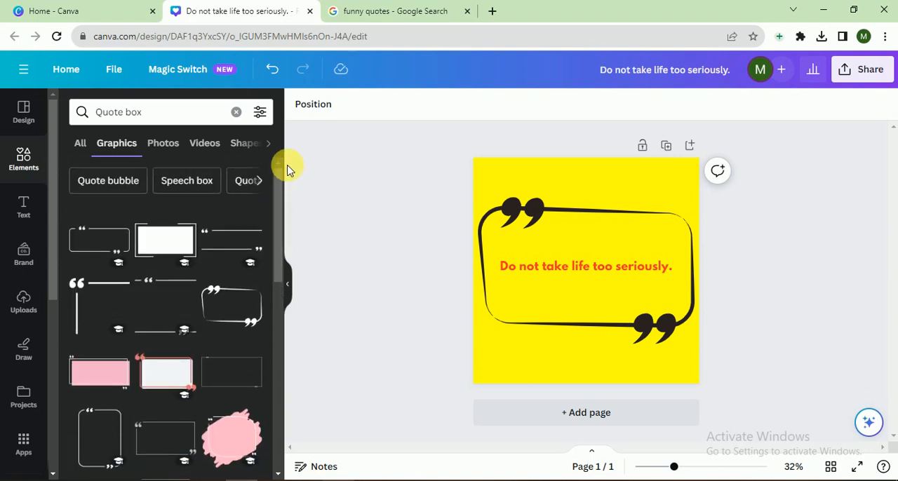